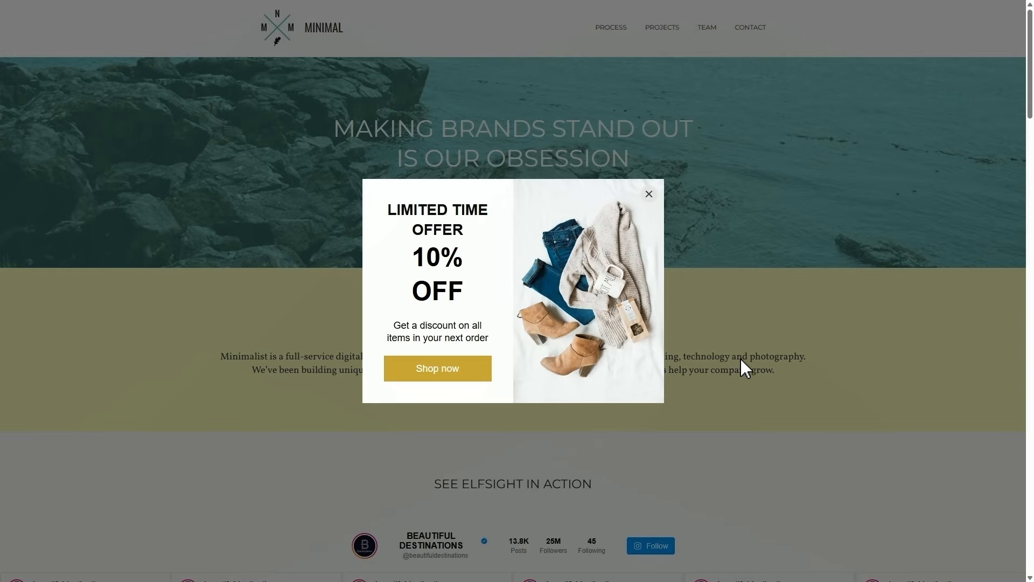
# Step: Close the LIMITED TIME OFFER 10% OFF popup so only the green SALE tab remains
pyautogui.click(813, 309)
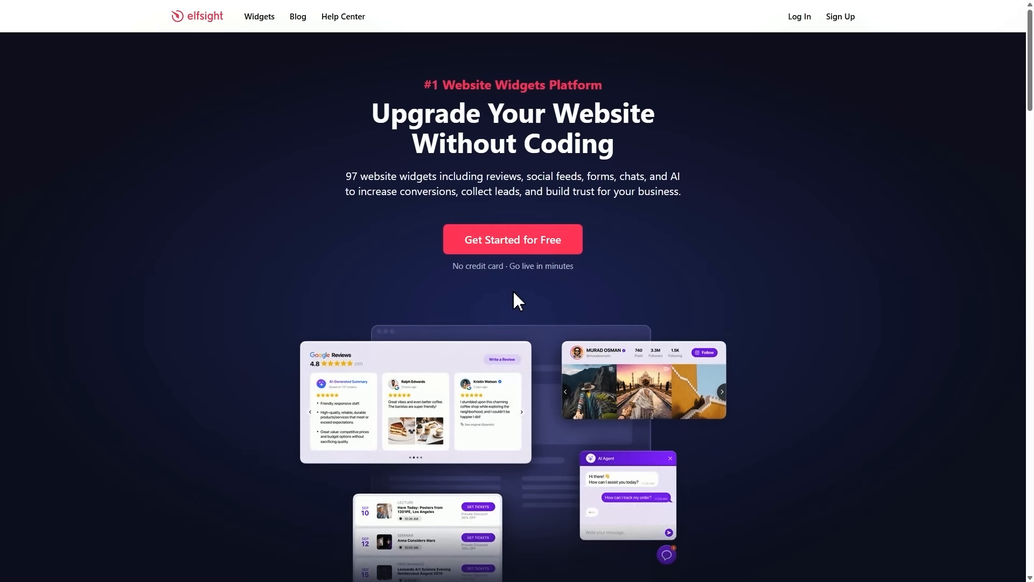
# Step: Go to the E-commerce Popup widget page and start creating a widget for free
pyautogui.moveTo(266, 32)
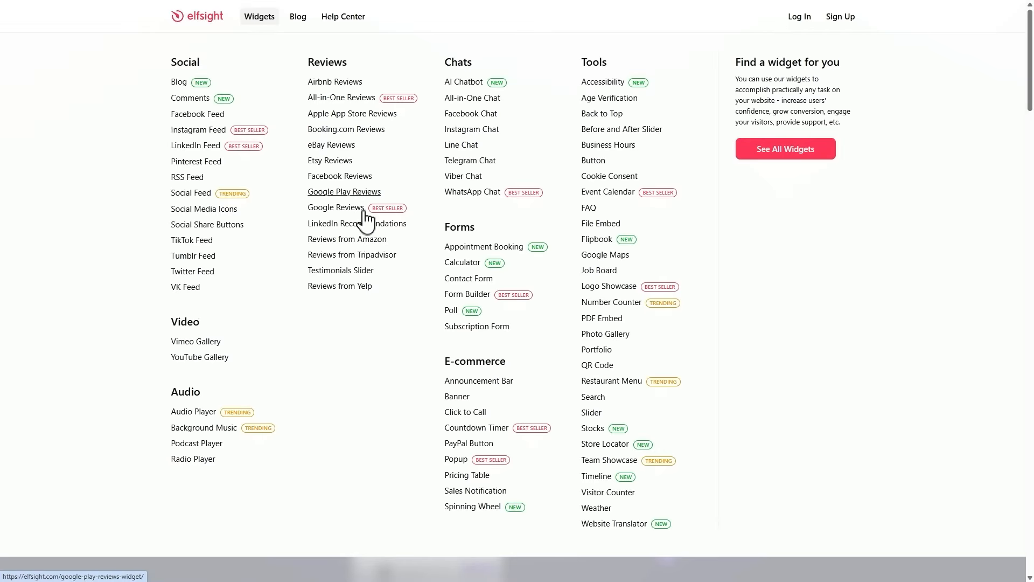
pyautogui.click(459, 461)
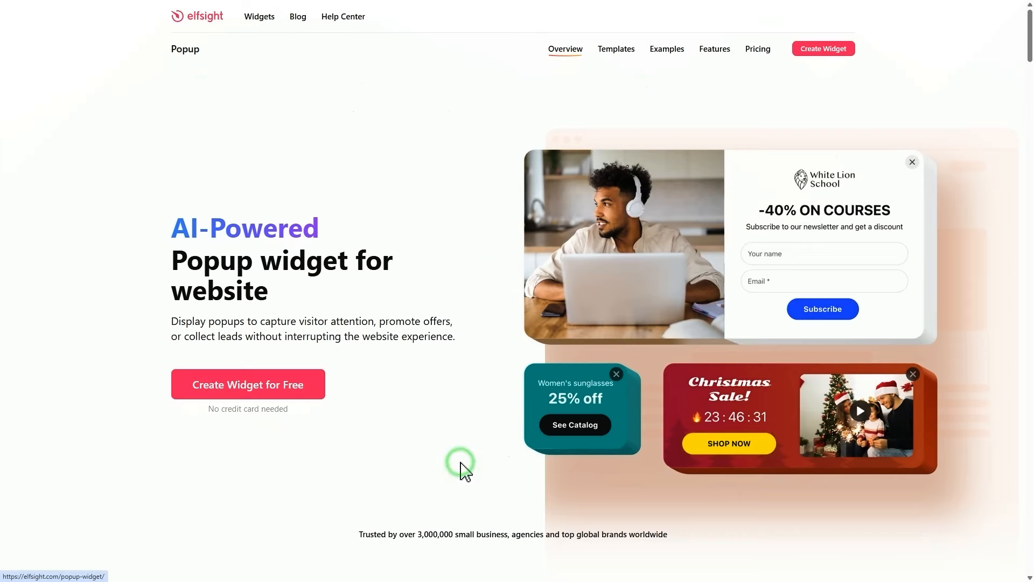
pyautogui.click(279, 396)
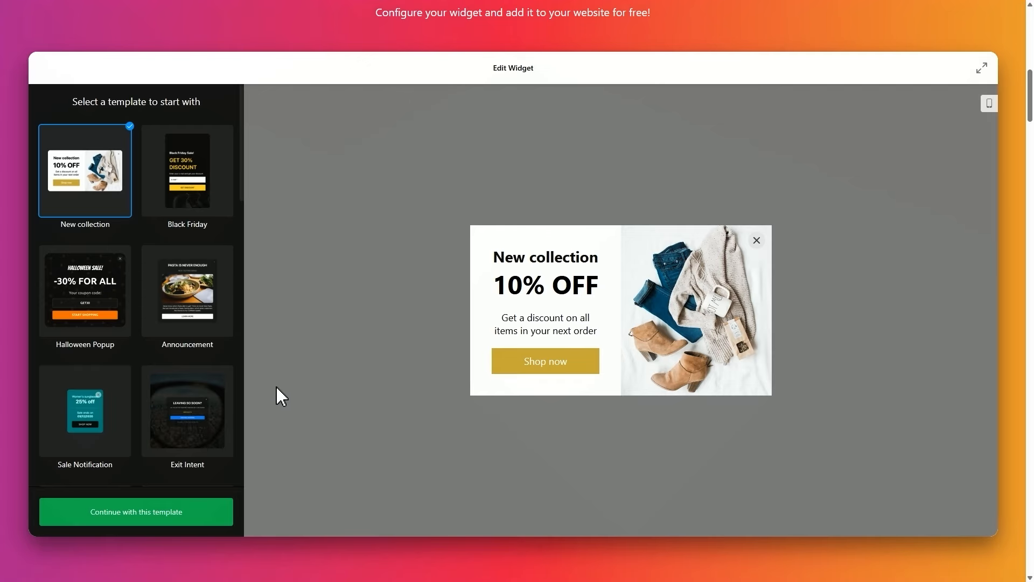
# Step: Preview the Black Friday and Sale Notification templates, then continue with New collection
pyautogui.click(190, 205)
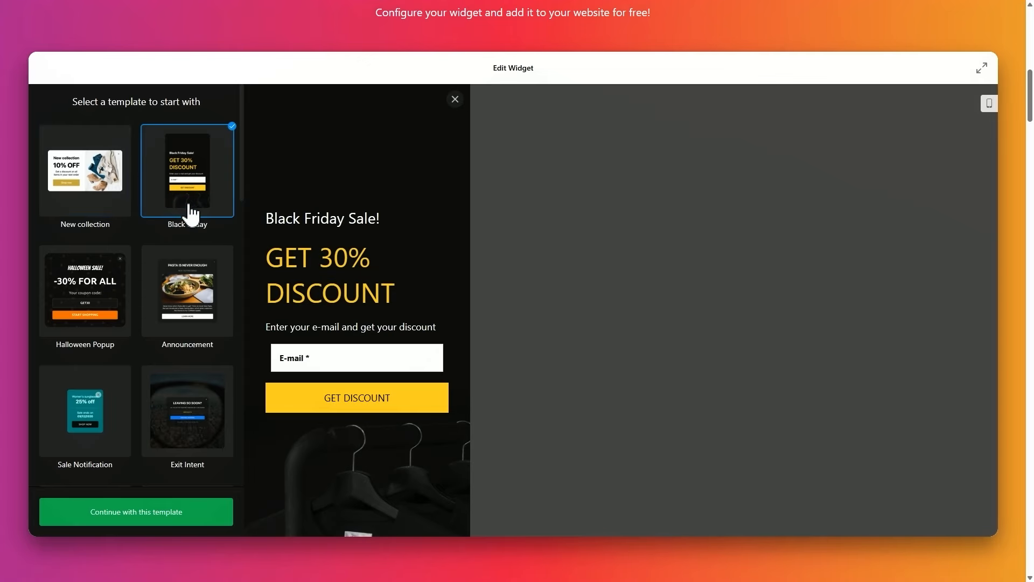
pyautogui.click(89, 423)
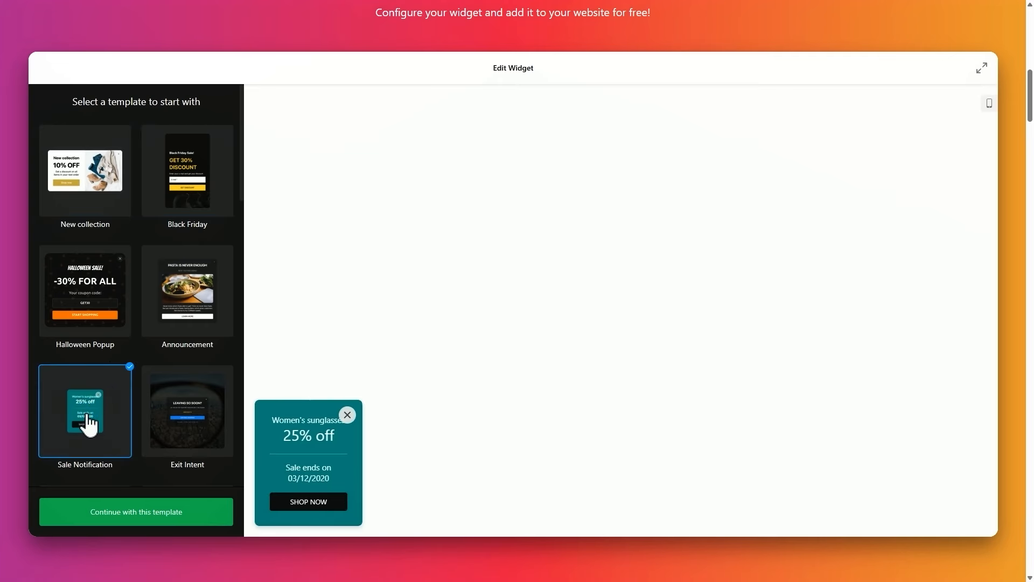
pyautogui.click(88, 215)
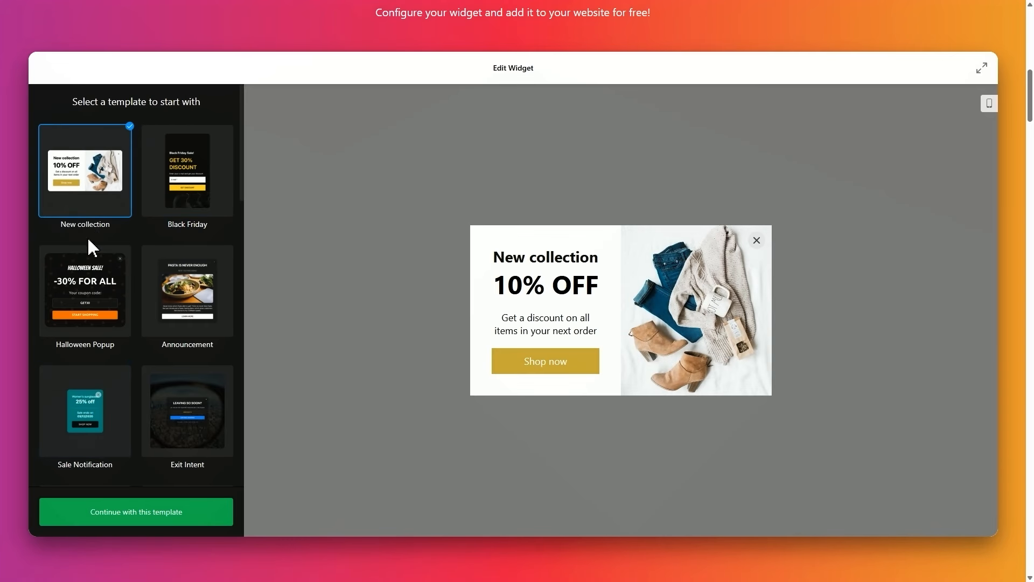
pyautogui.click(137, 520)
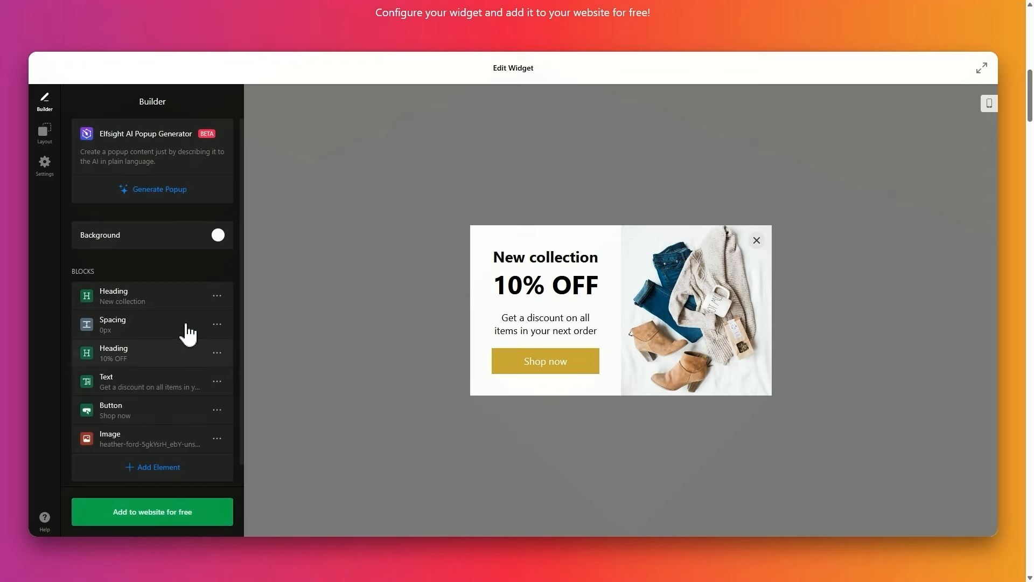
# Step: Replace the first heading text 'New collection' with 'LIMITED TIME OFFER'
pyautogui.click(182, 296)
pyautogui.tripleClick(197, 135)
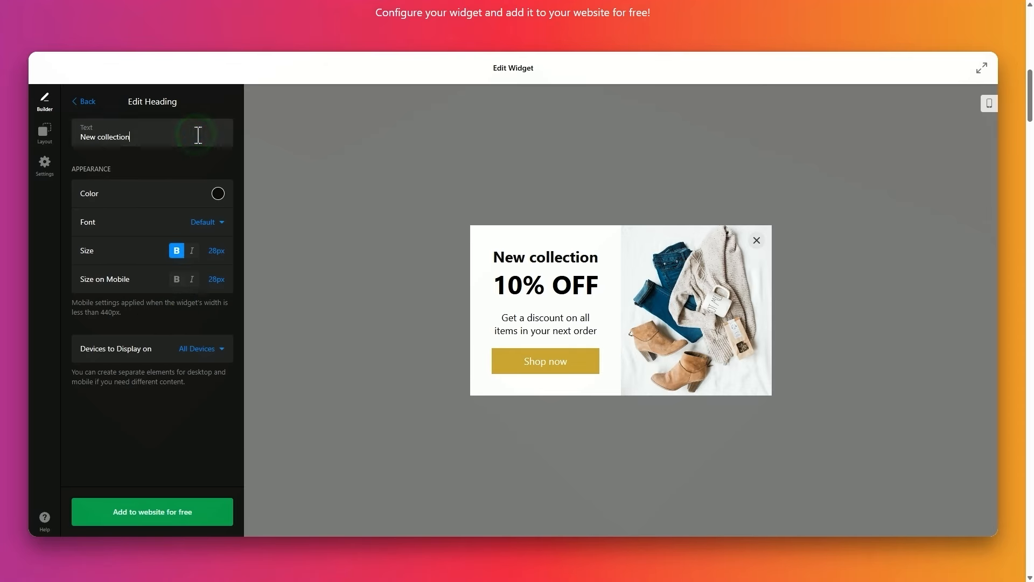
pyautogui.write('LIMITED TIME OFFER')
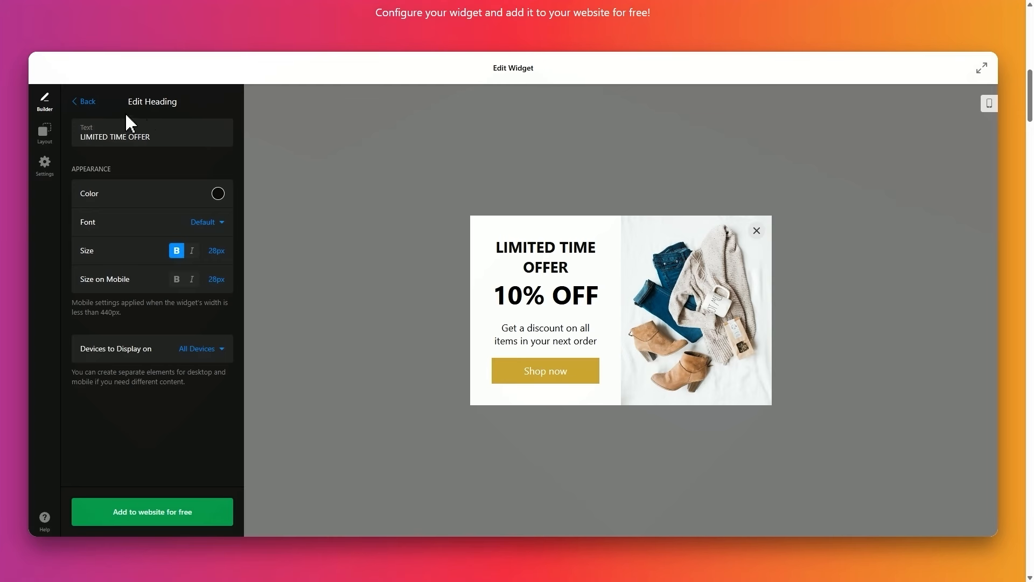
pyautogui.click(88, 106)
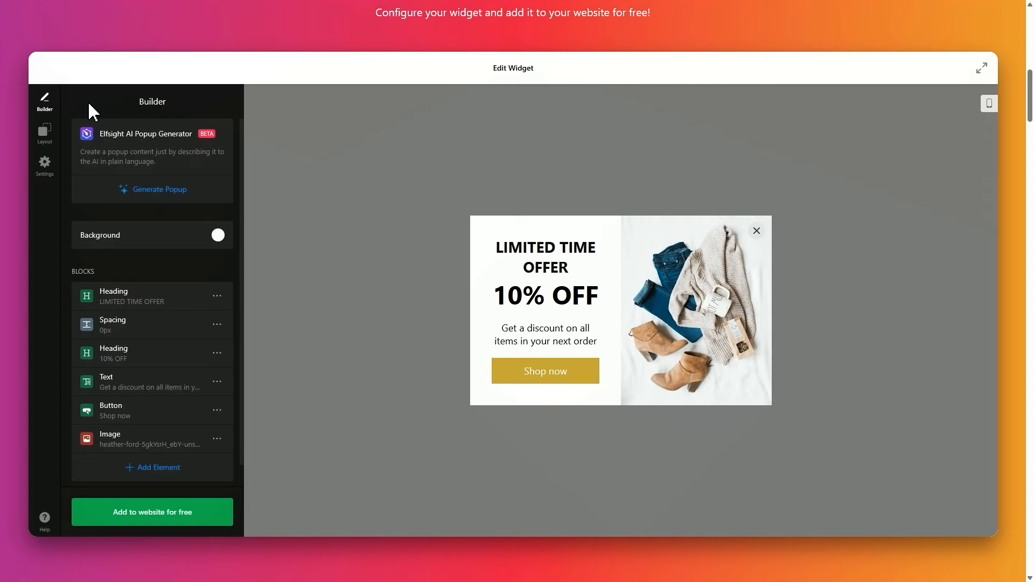
# Step: Try the Right Pane and Left Slide-in layouts, keep Modal, and open Reopen Button settings
pyautogui.click(45, 141)
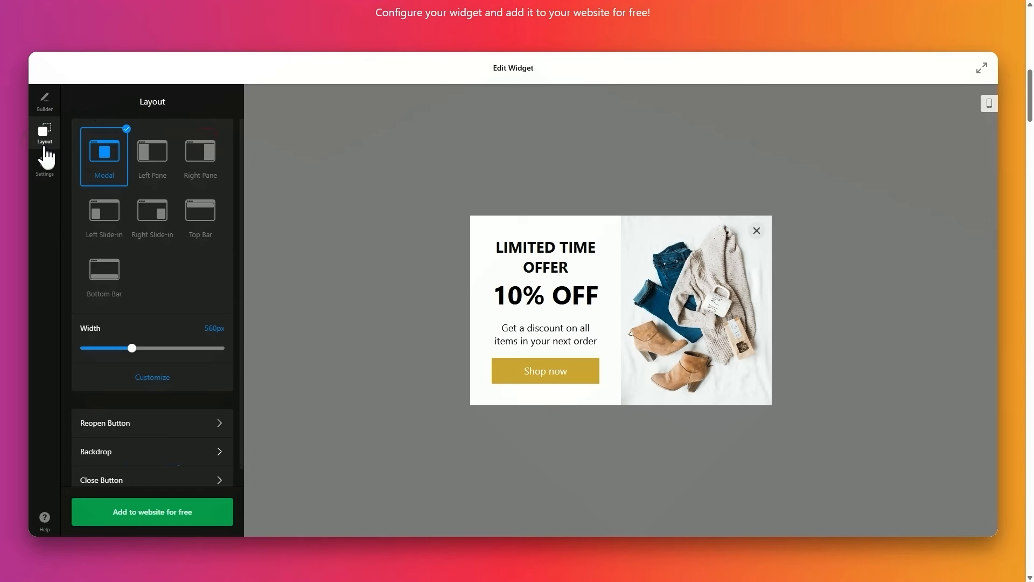
pyautogui.click(201, 159)
pyautogui.click(107, 211)
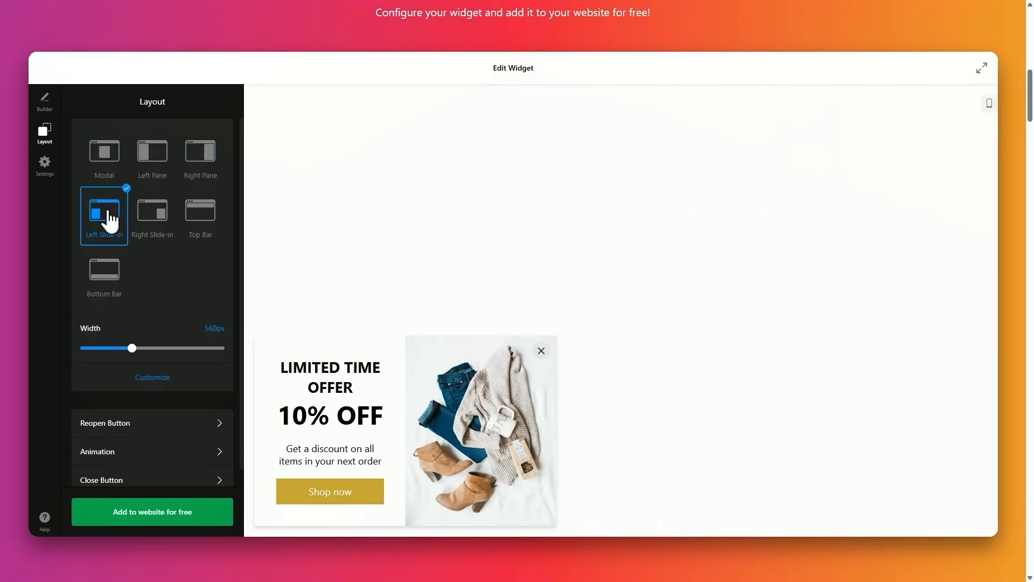
pyautogui.click(106, 158)
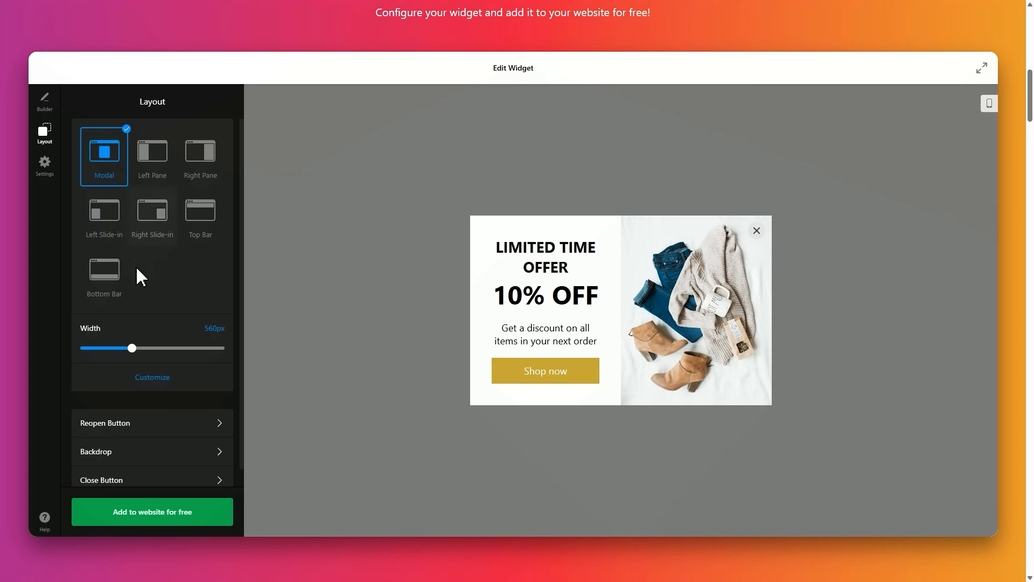
pyautogui.click(157, 424)
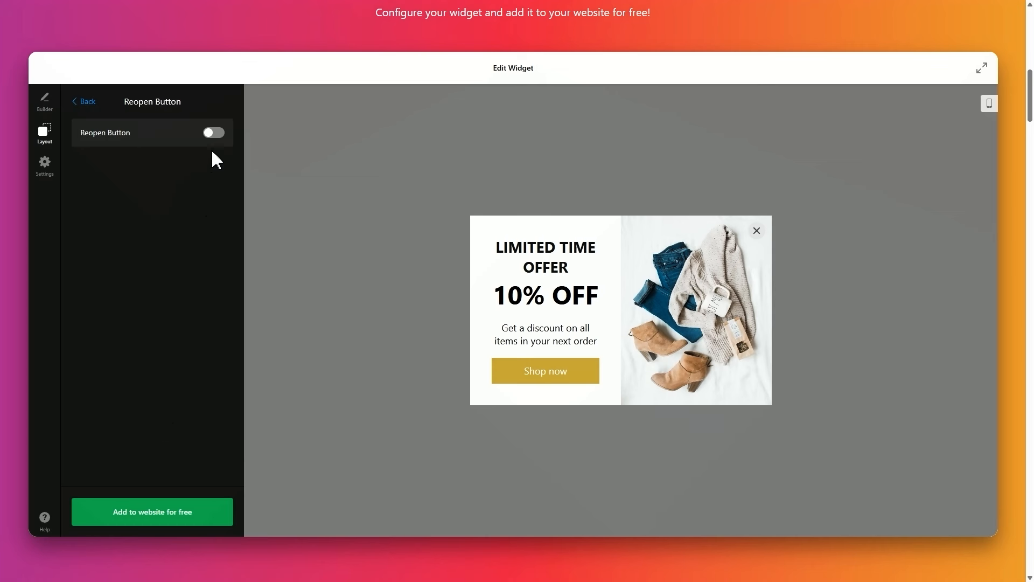
# Step: Enable the reopen button with the label SALE and check it reopens the closed popup
pyautogui.click(215, 133)
pyautogui.click(194, 191)
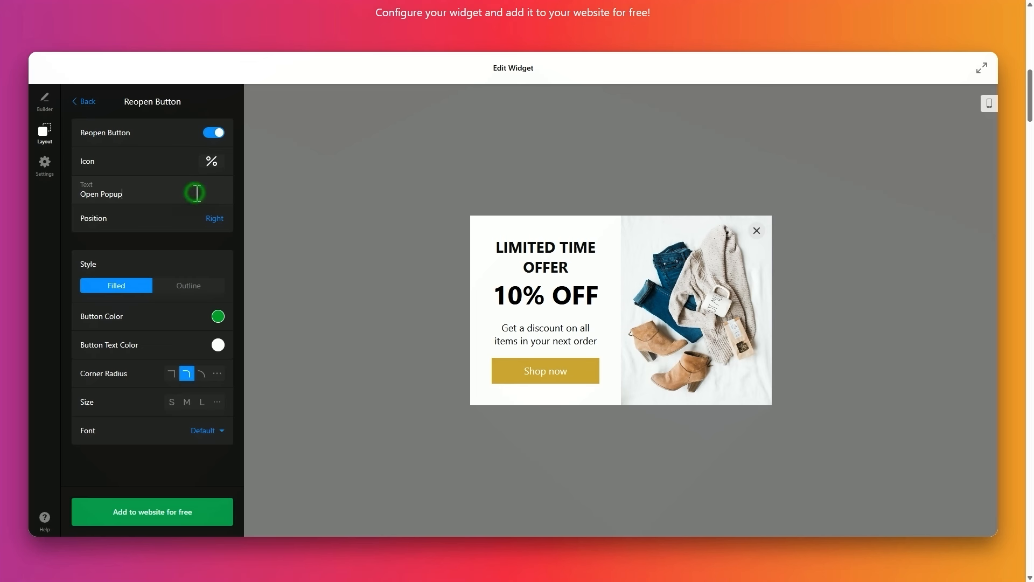
pyautogui.hotkey('ctrl', 'a')
pyautogui.write('S')
pyautogui.click(756, 231)
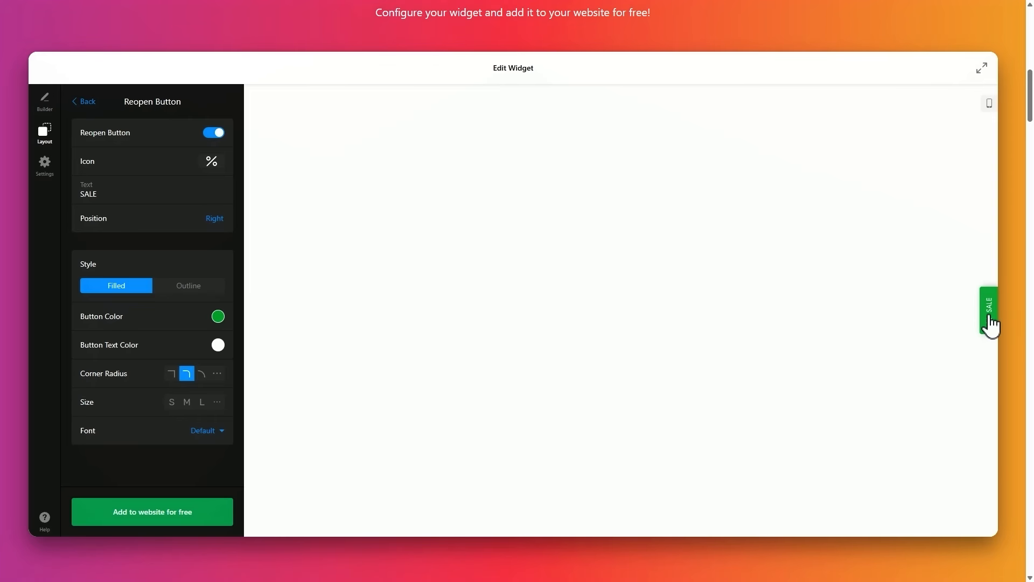
pyautogui.click(990, 319)
pyautogui.click(85, 102)
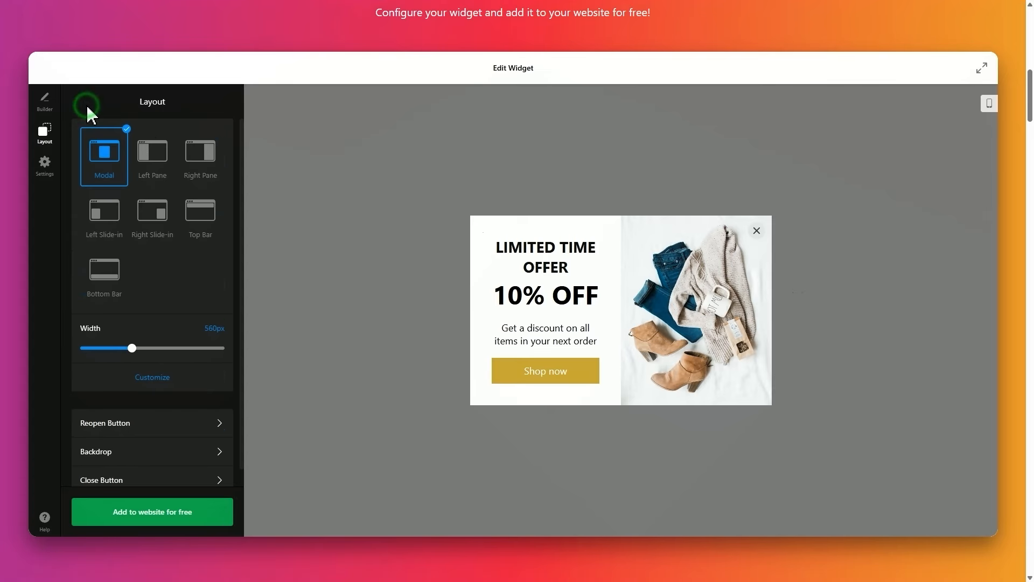
# Step: Review the display frequency and trigger options, then scroll to analytics and custom CSS/JS
pyautogui.click(47, 186)
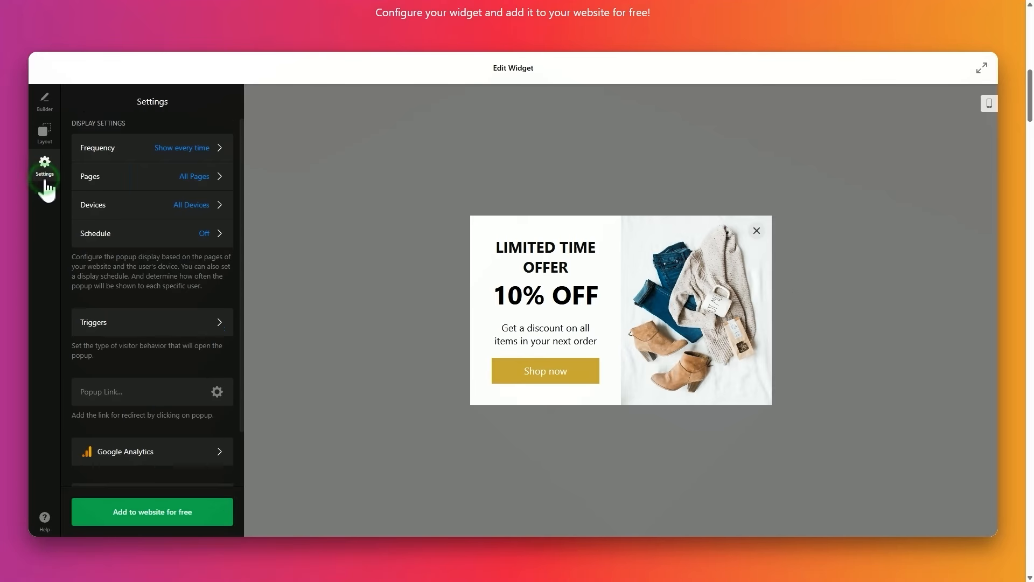
pyautogui.click(138, 160)
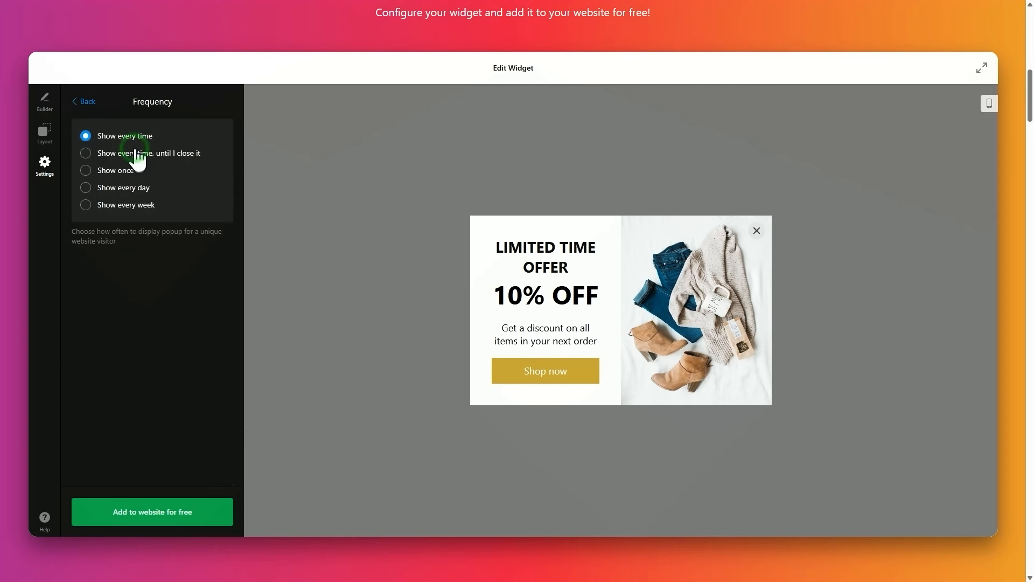
pyautogui.click(89, 105)
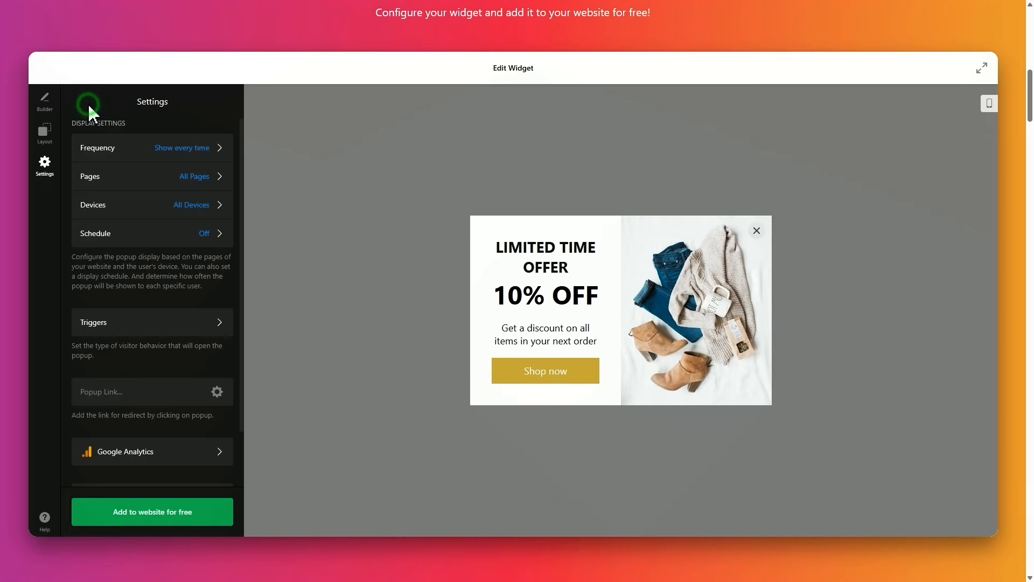
pyautogui.click(213, 325)
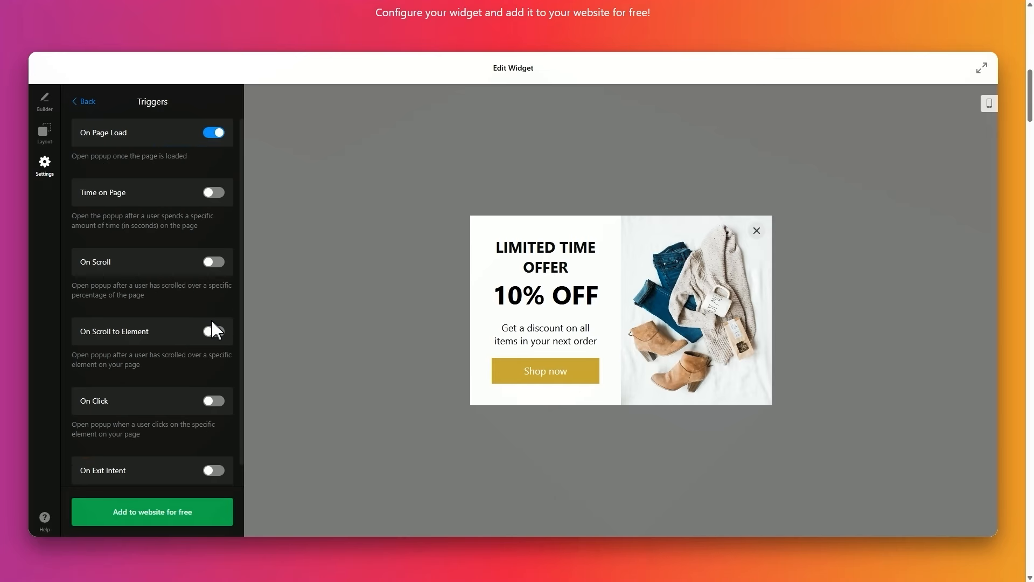
pyautogui.click(88, 106)
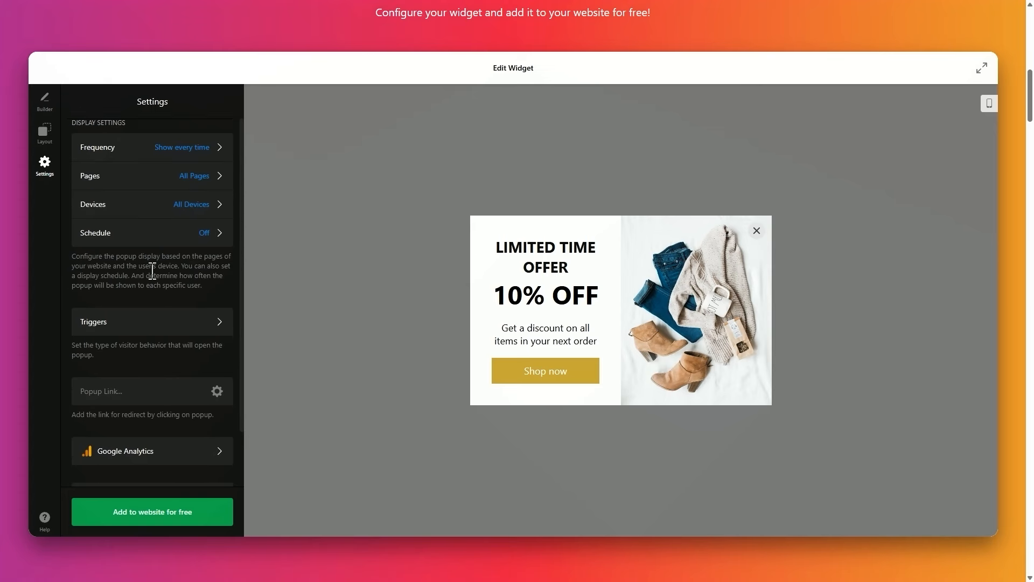
pyautogui.scroll(-2, 153, 269)
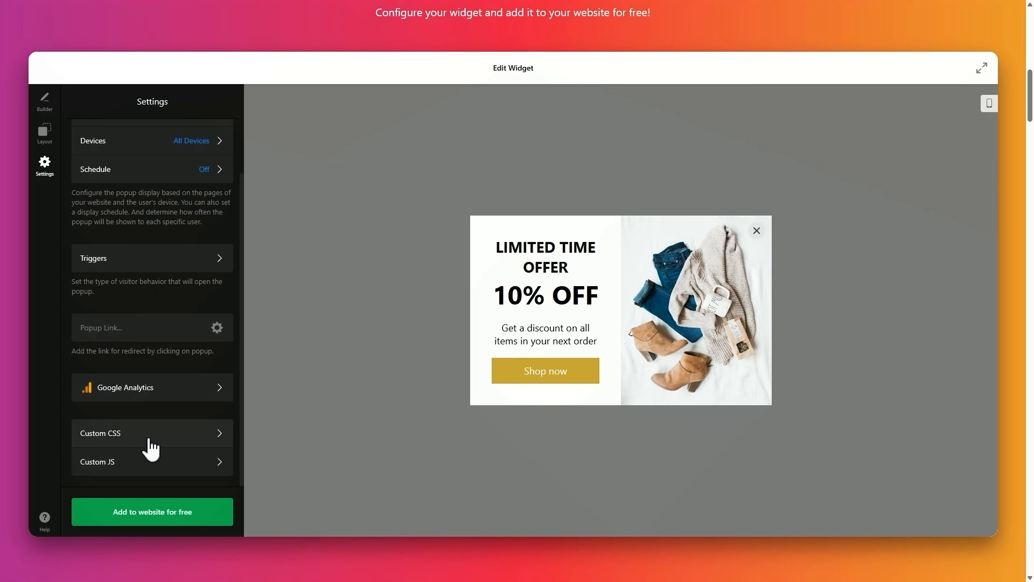
# Step: Sign up with an e-mail address and password, then publish the popup on the Free plan
pyautogui.click(151, 511)
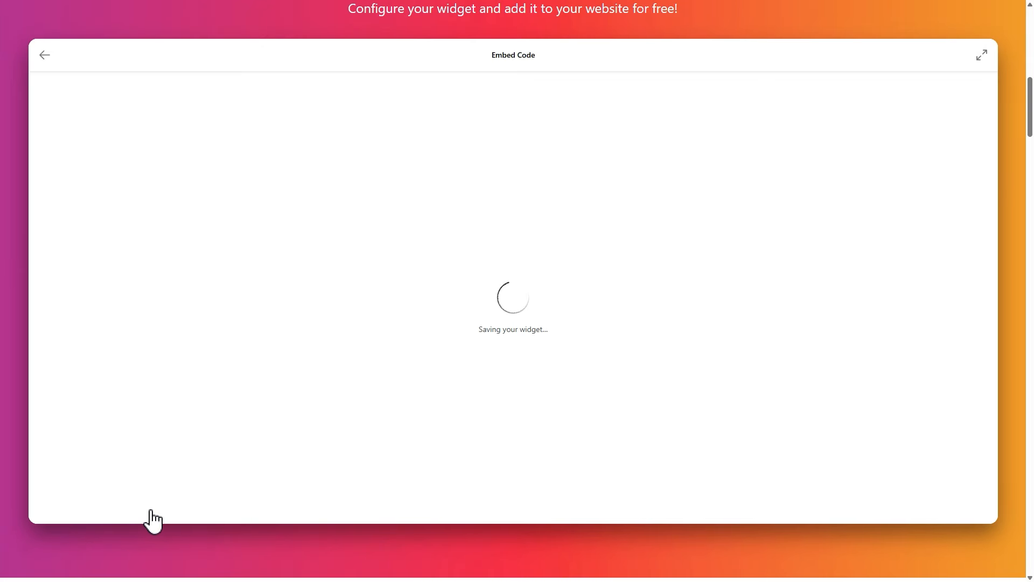
pyautogui.click(515, 352)
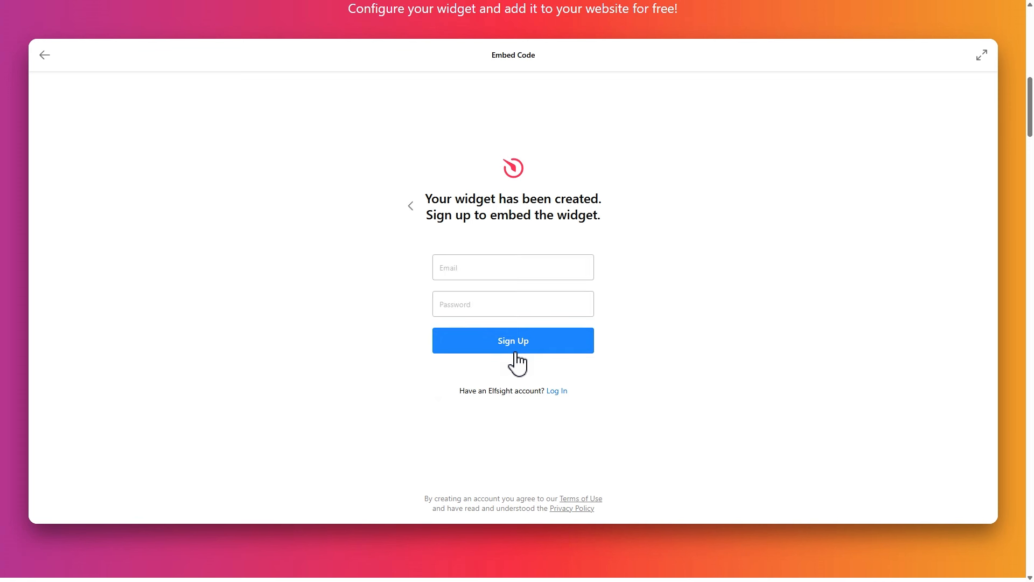
pyautogui.click(563, 266)
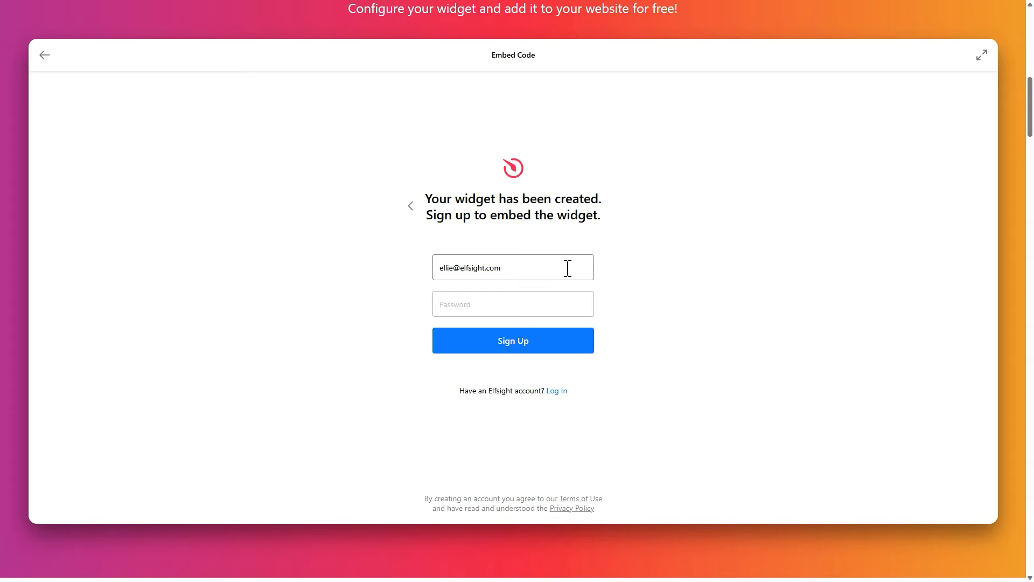
pyautogui.press('Tab')
pyautogui.write('**********')
pyautogui.click(513, 353)
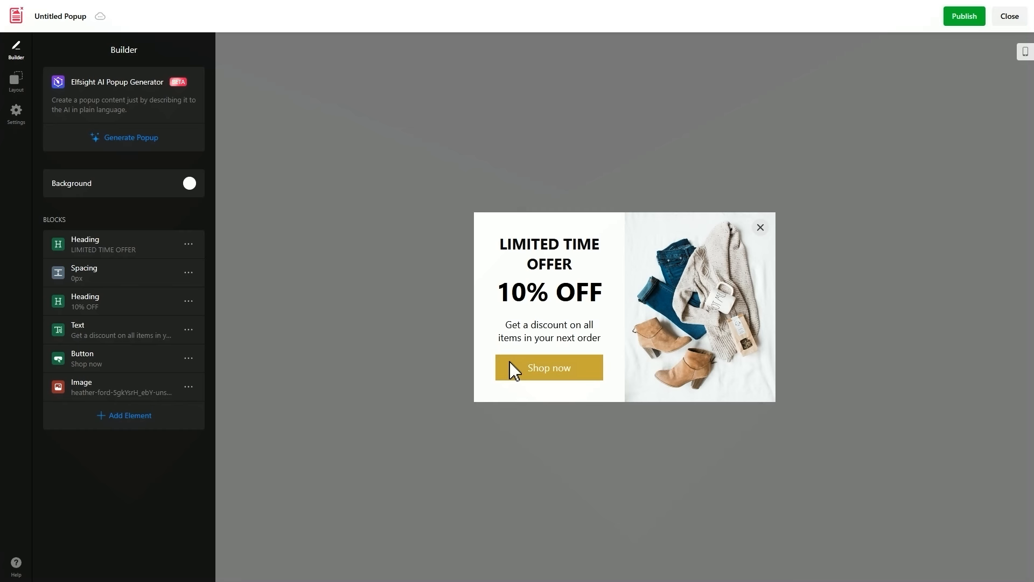
pyautogui.click(964, 21)
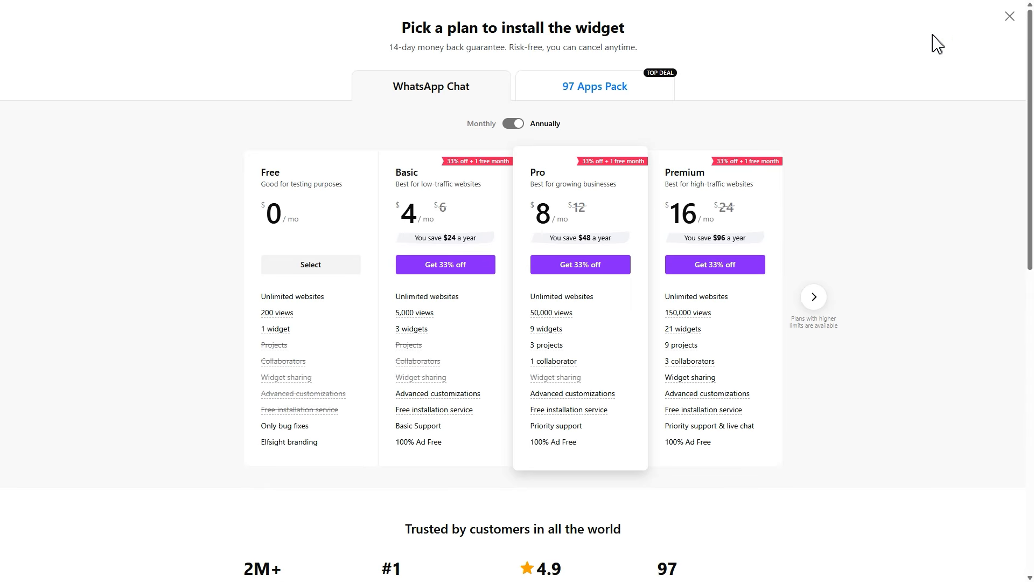
pyautogui.click(311, 270)
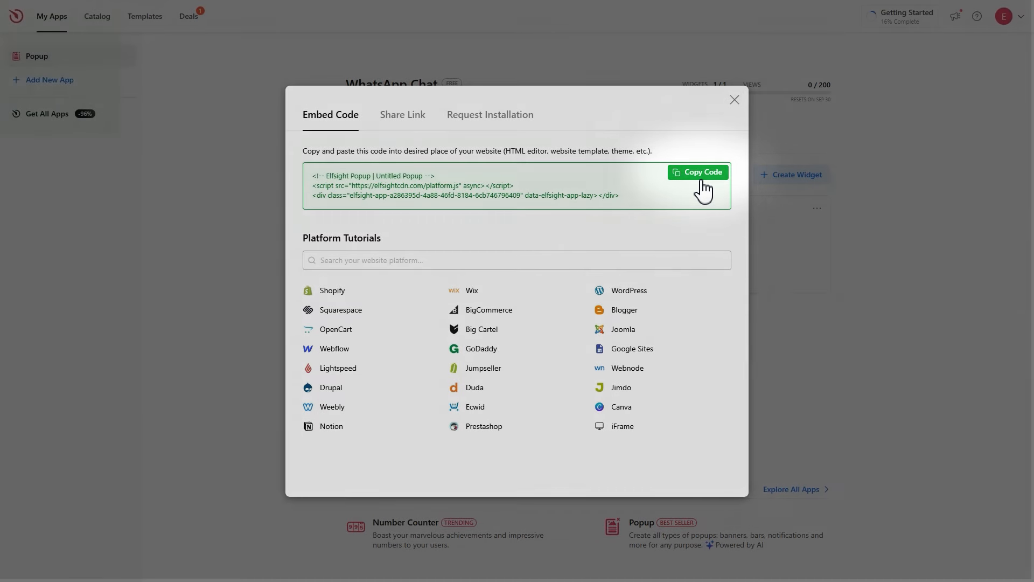
# Step: Copy the popup's embed code, glance at the Share Link and Request Installation tabs
pyautogui.click(702, 181)
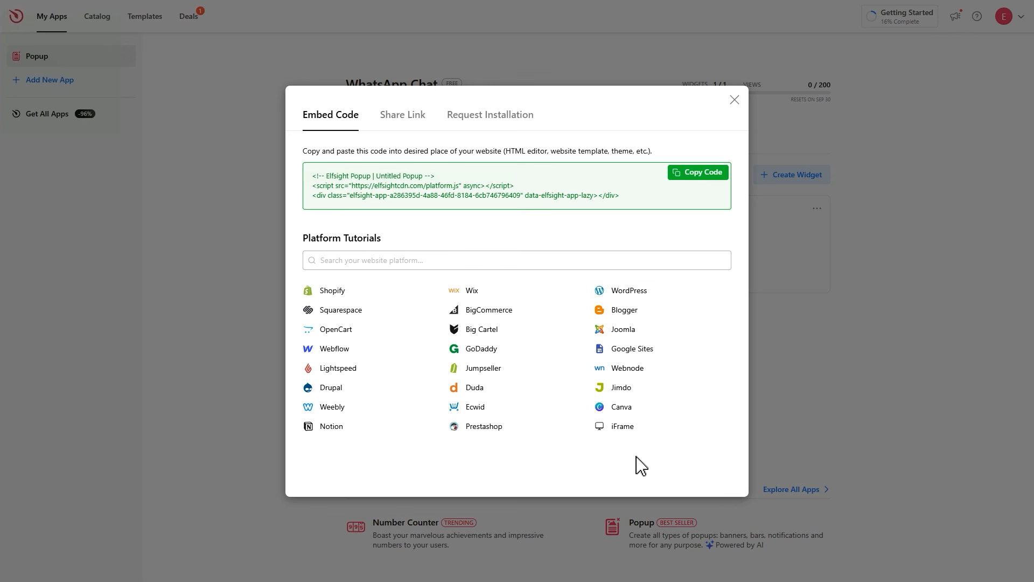
pyautogui.click(403, 128)
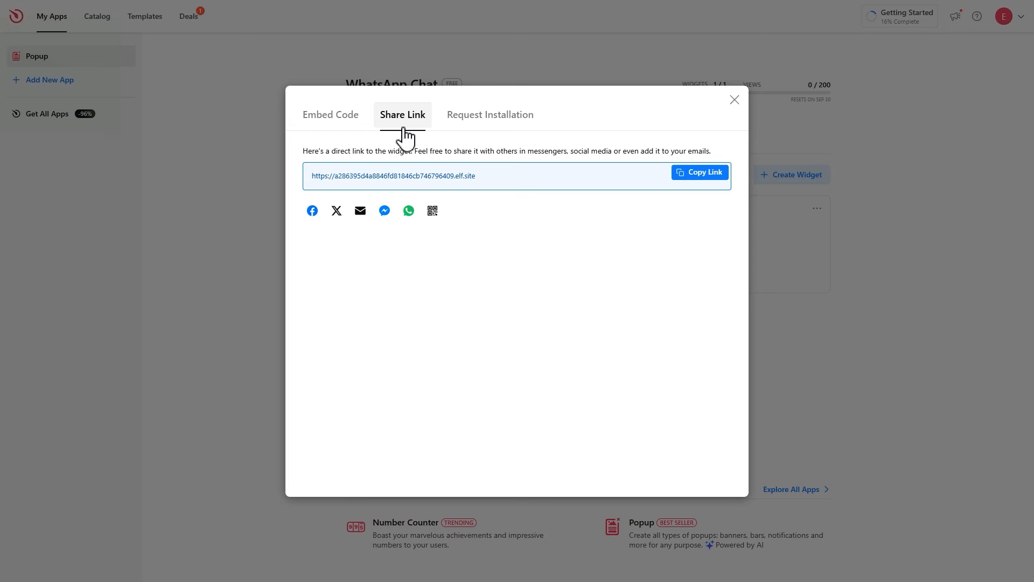
pyautogui.click(486, 125)
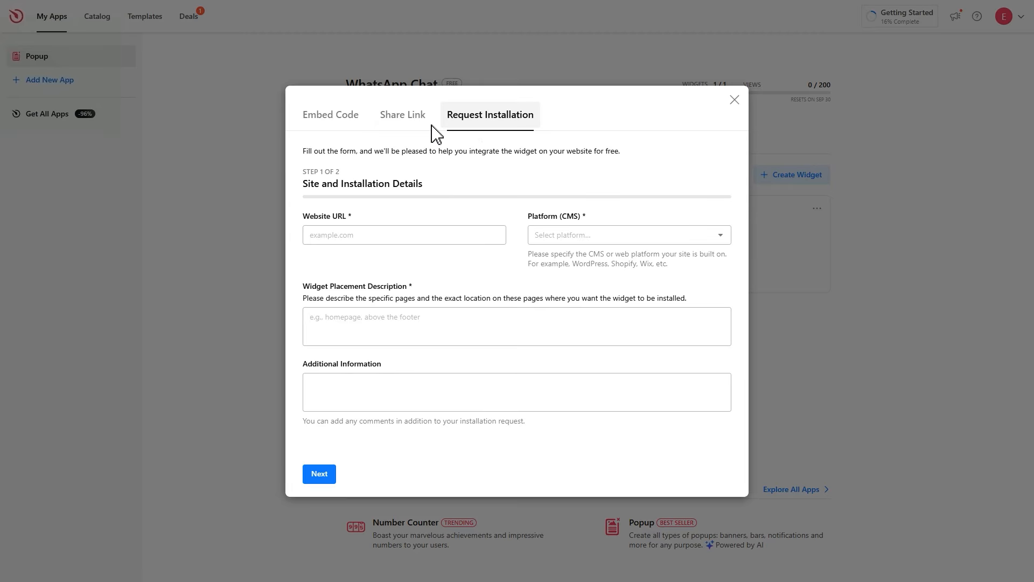
pyautogui.click(329, 127)
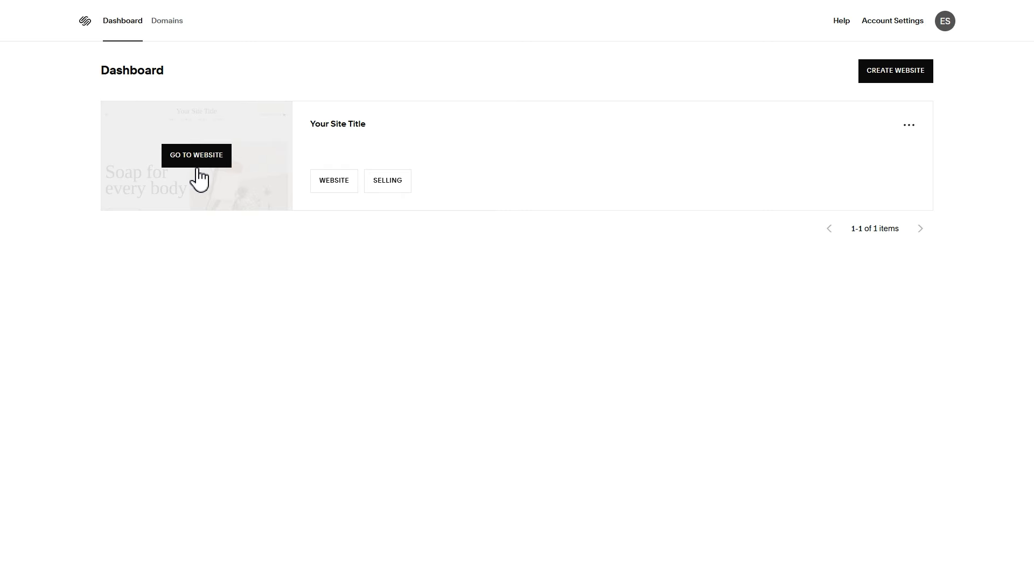
# Step: Open the site's Code Injection page via Website > Pages > Custom Code
pyautogui.click(196, 167)
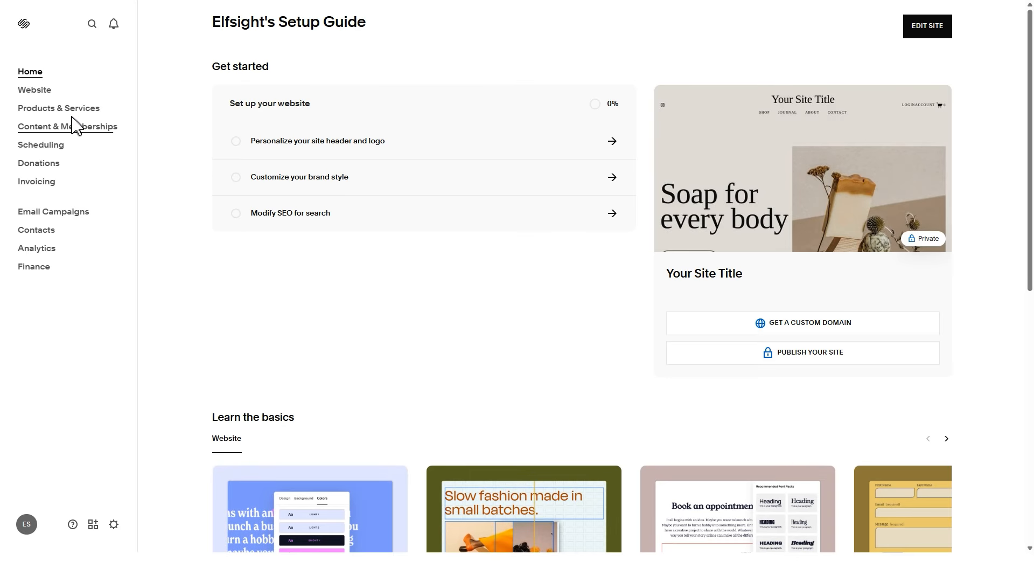
pyautogui.click(52, 95)
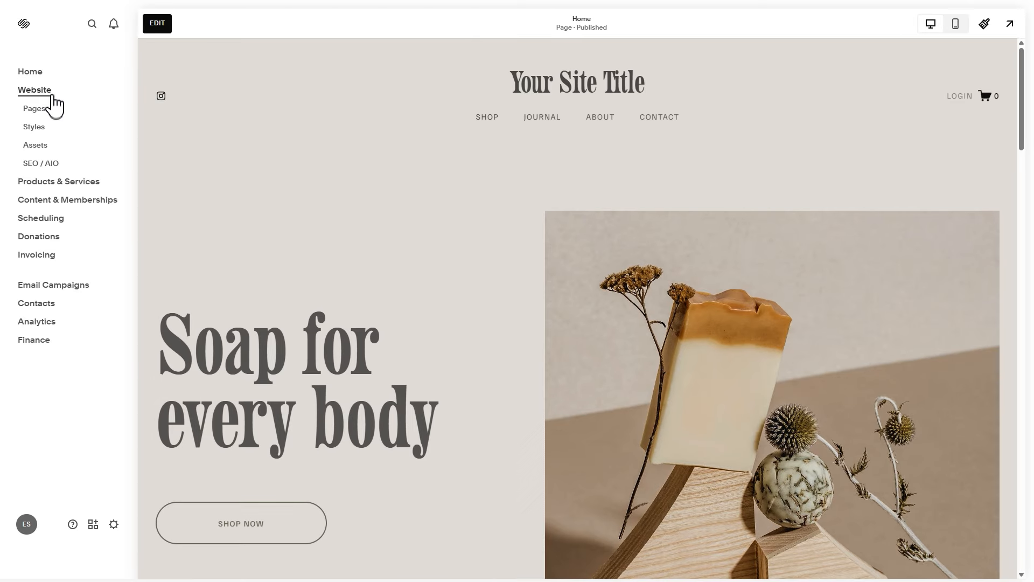
pyautogui.click(36, 110)
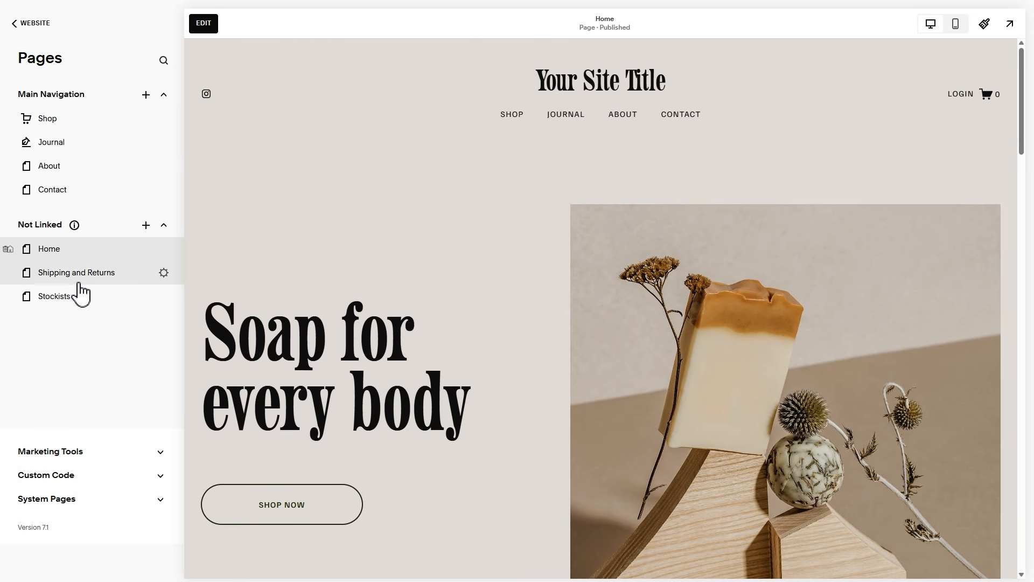
pyautogui.click(108, 477)
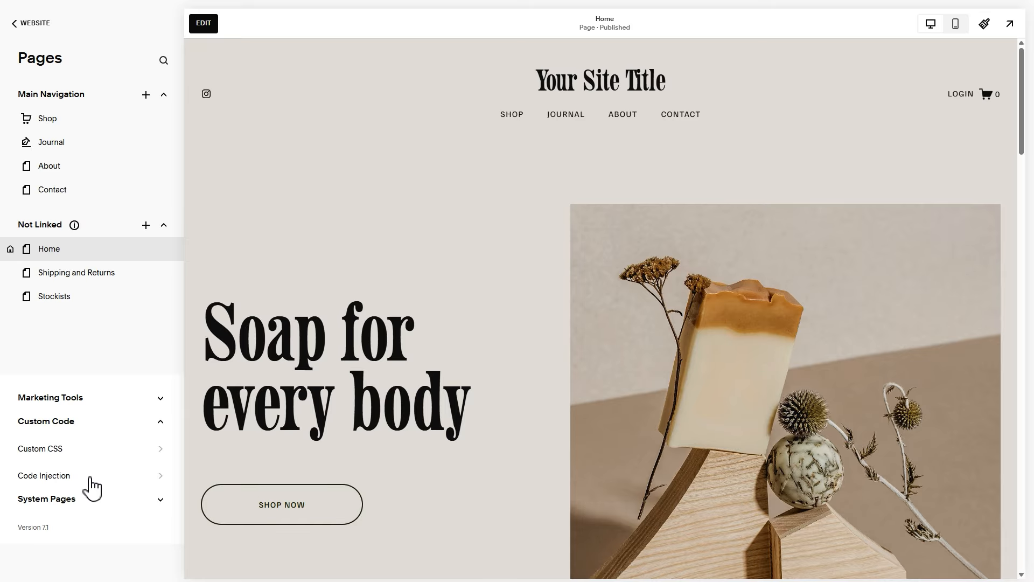
pyautogui.click(89, 477)
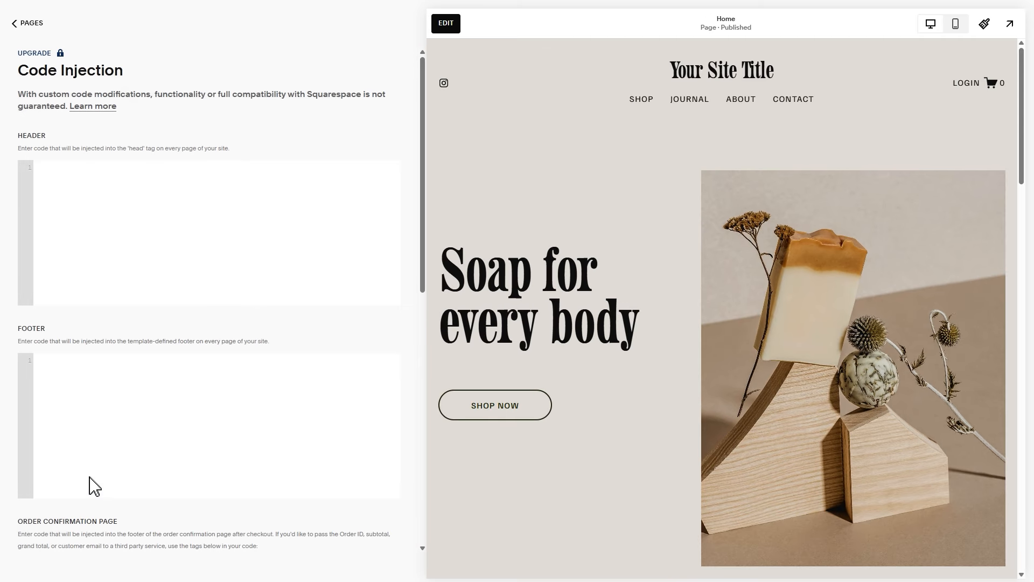
# Step: Paste the Elfsight embed code into the Footer code injection box and save it
pyautogui.rightClick(120, 455)
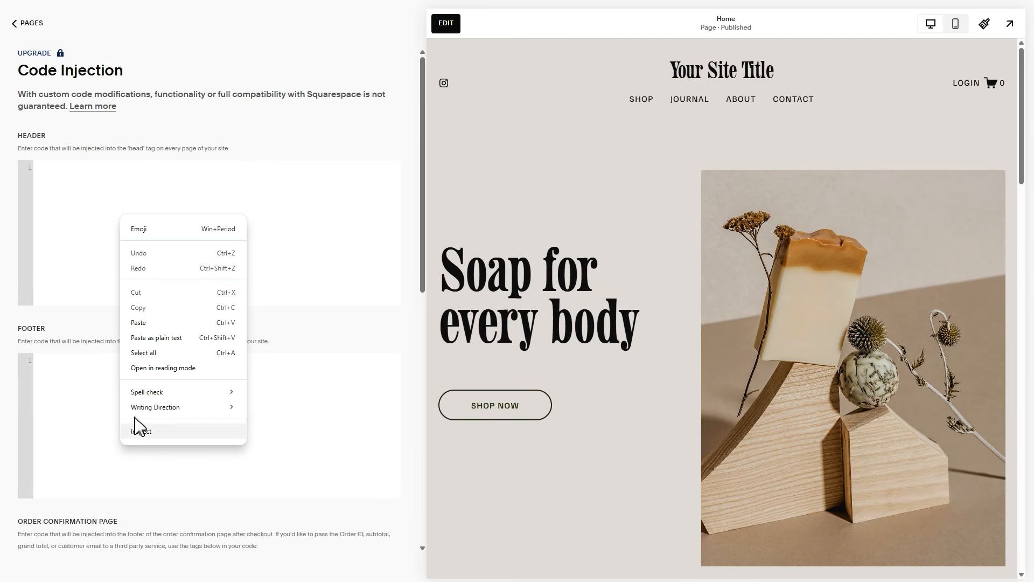
pyautogui.click(171, 323)
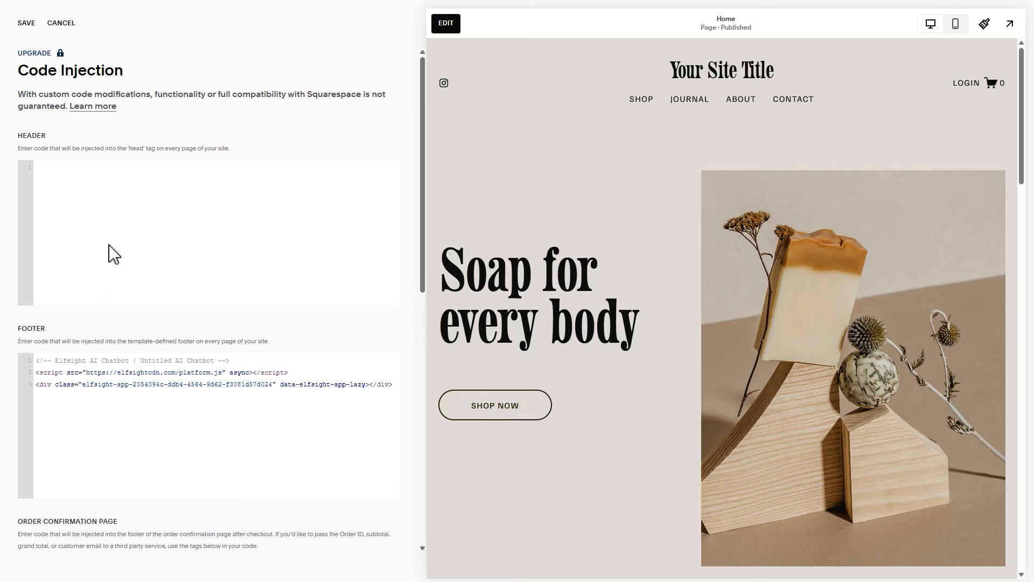
pyautogui.click(27, 23)
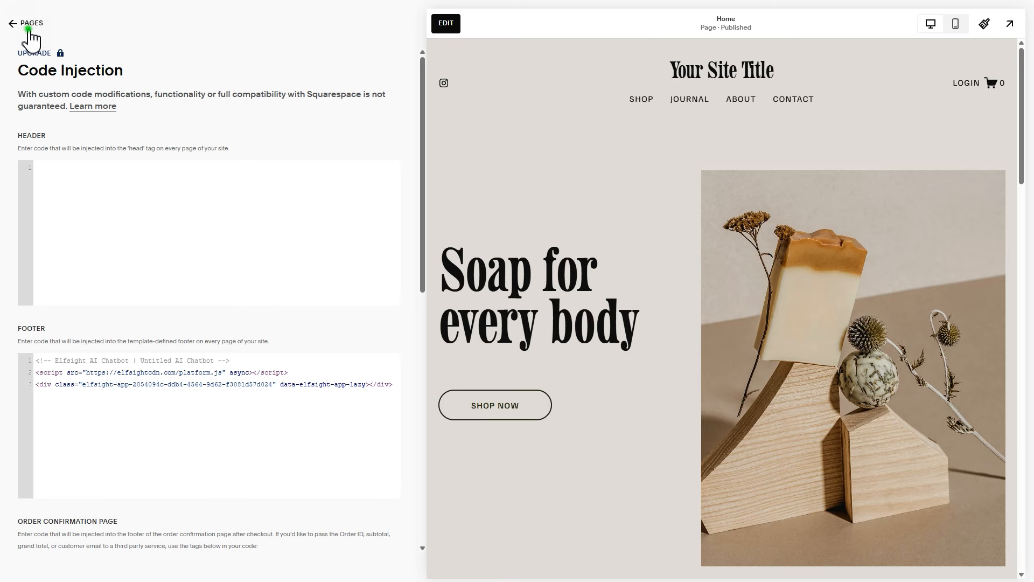
# Step: Reload the site, close the 10% OFF popup, and reopen it from the SALE tab
pyautogui.click(29, 28)
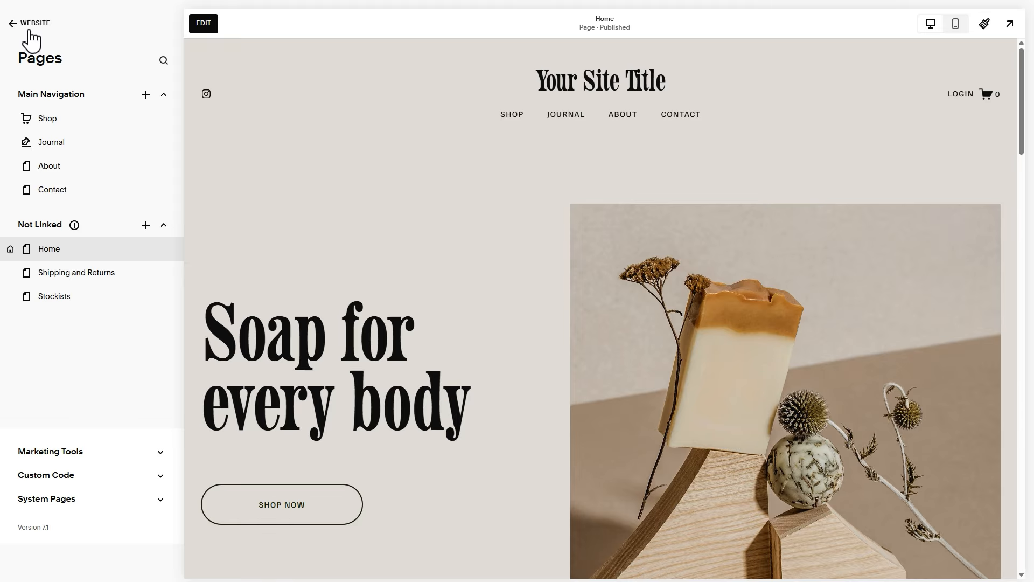
pyautogui.press('F5')
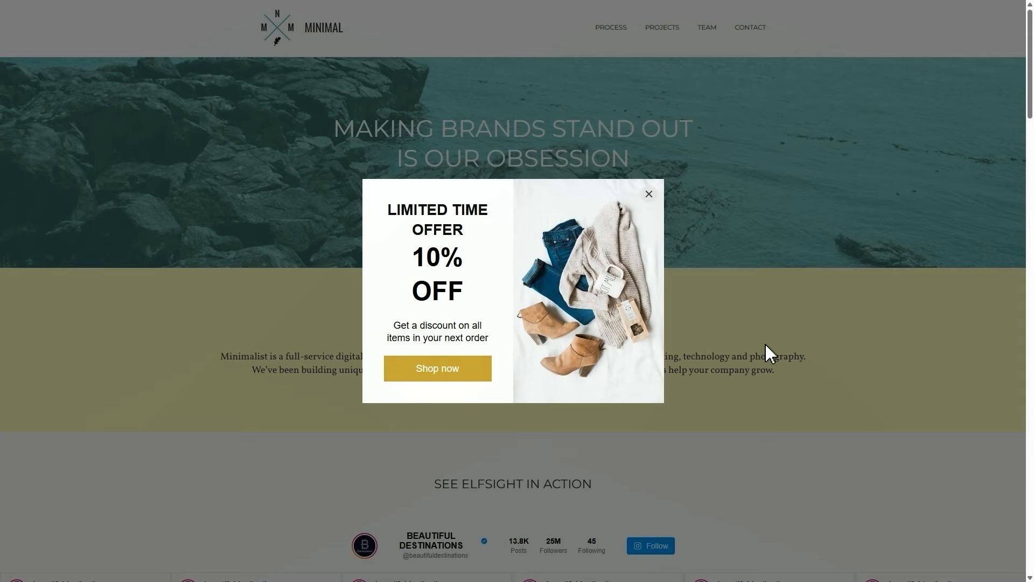
pyautogui.click(813, 305)
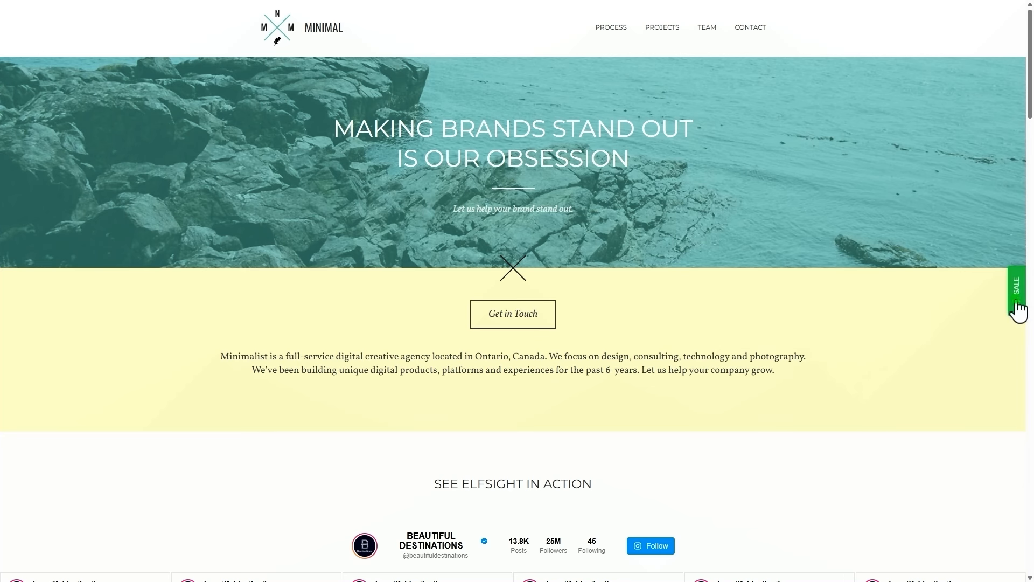
pyautogui.click(1016, 304)
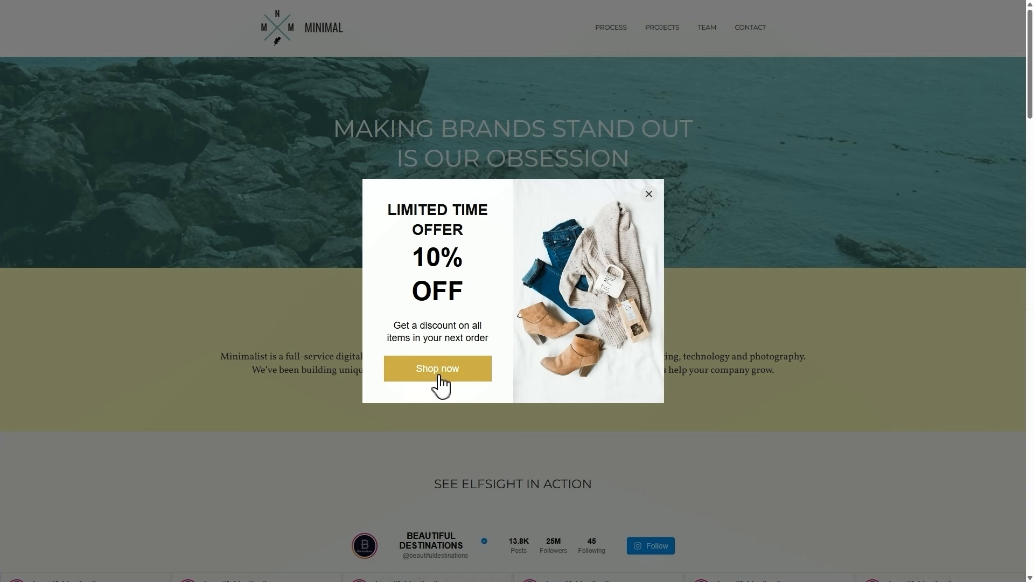